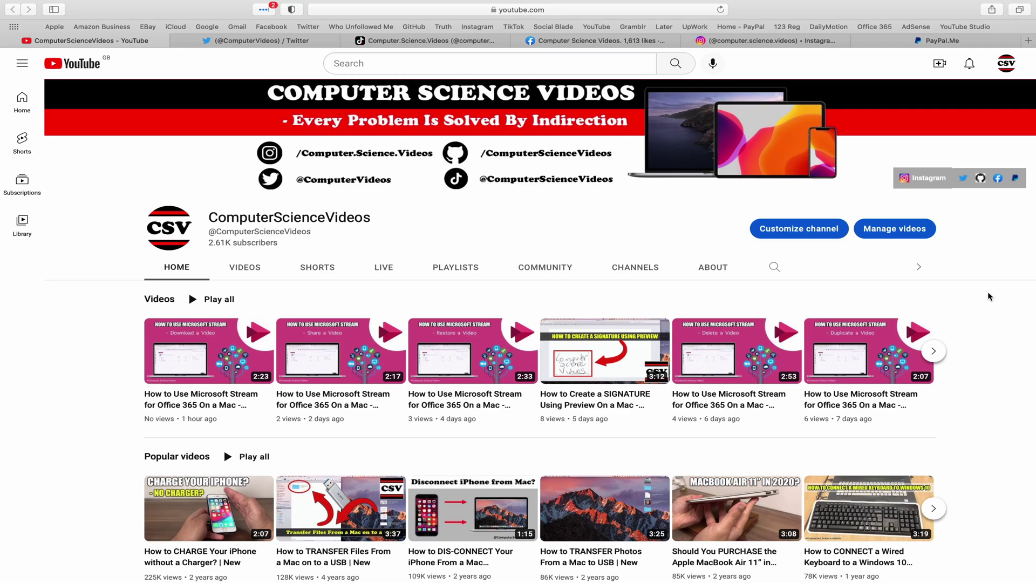
- Look through the channel's Twitter, TikTok, Facebook, Instagram and PayPal pages in the browser
{"action": "left_click", "coordinate": [240, 41]}
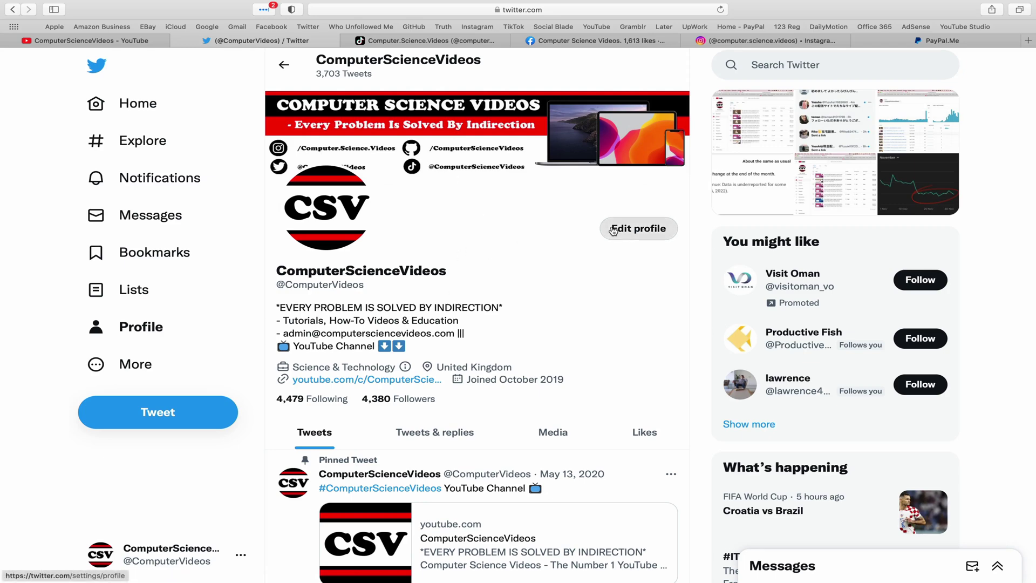
{"action": "left_click", "coordinate": [453, 43]}
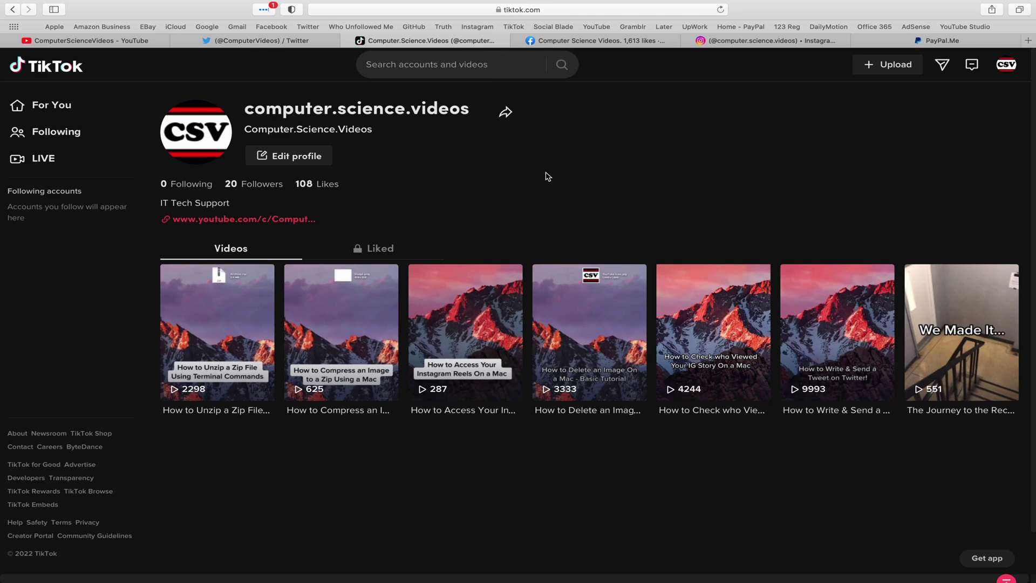
{"action": "left_click", "coordinate": [600, 41]}
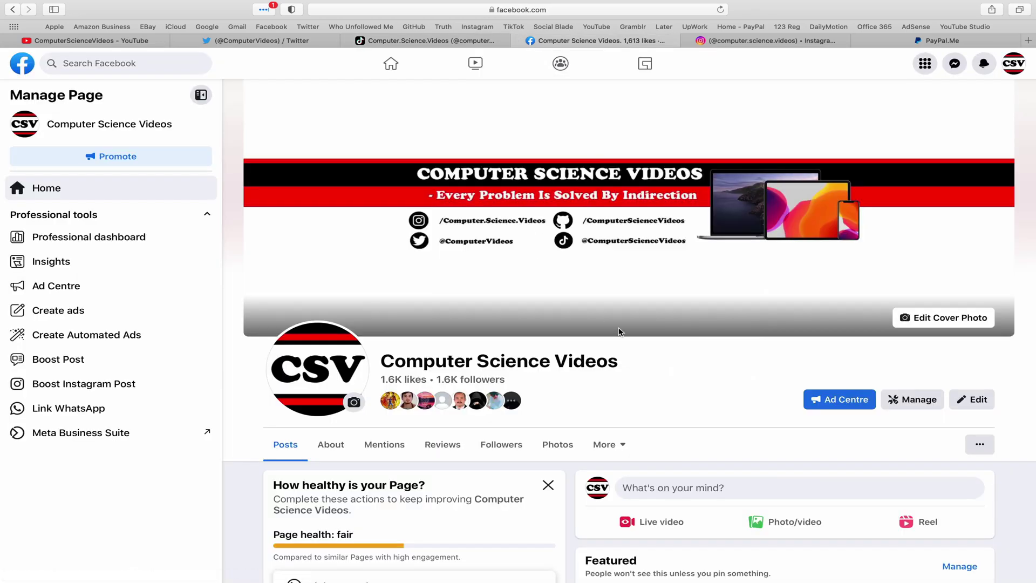
{"action": "left_click", "coordinate": [772, 41]}
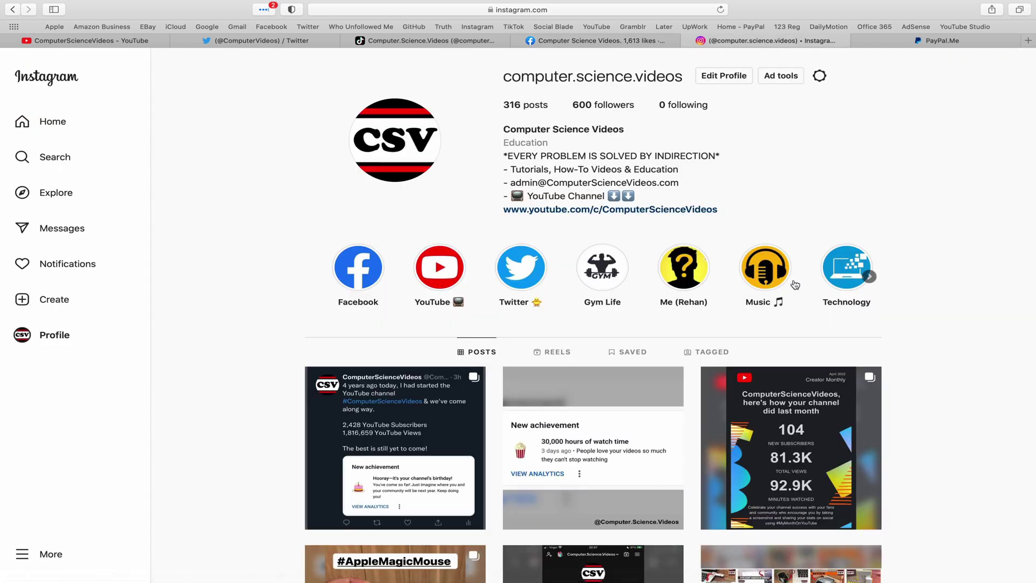
{"action": "left_click", "coordinate": [985, 42]}
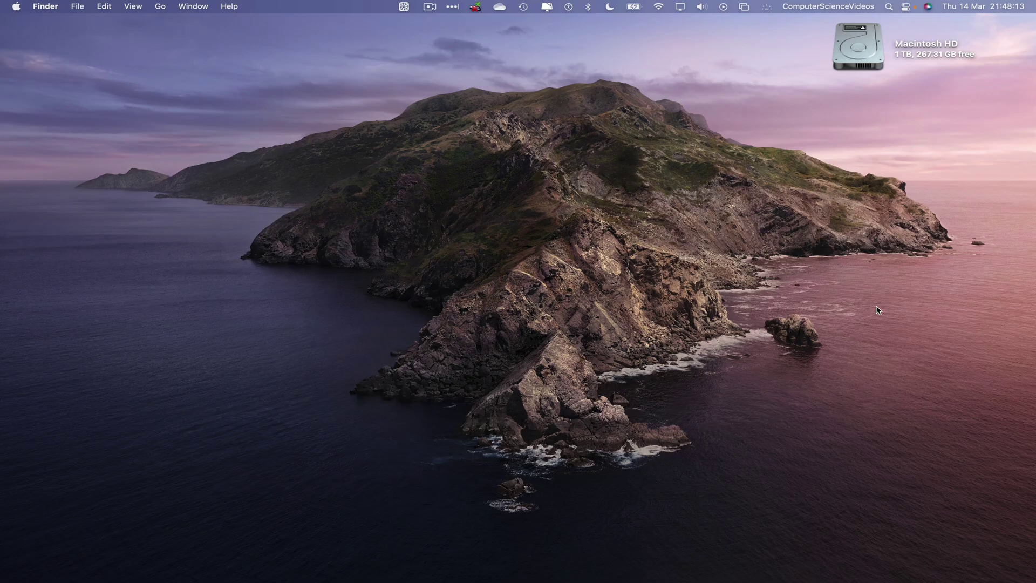
- Find the Photos app in Launchpad by searching for "photos", open it and show the full Library
{"action": "mouse_move", "coordinate": [432, 581]}
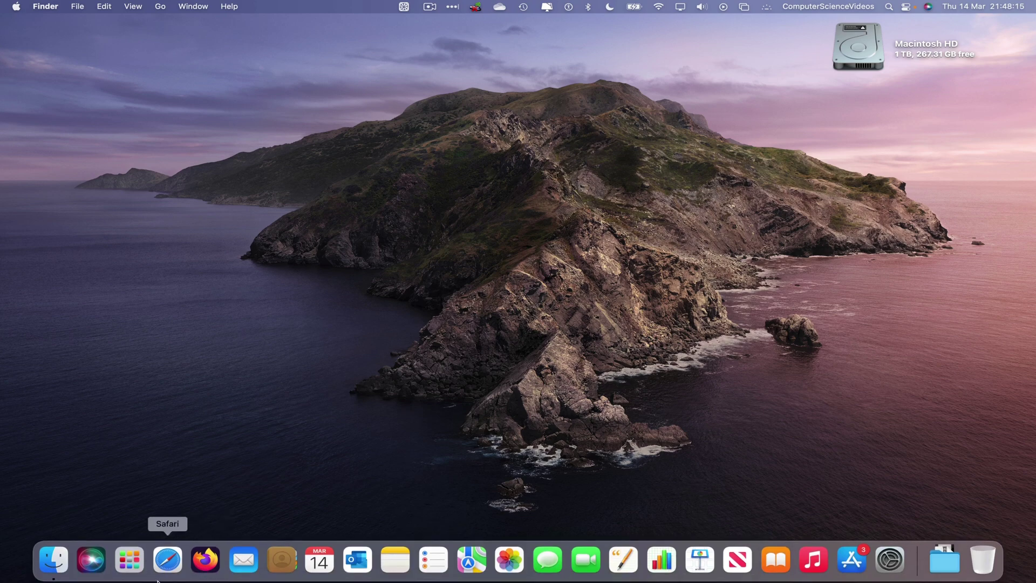
{"action": "left_click", "coordinate": [132, 564]}
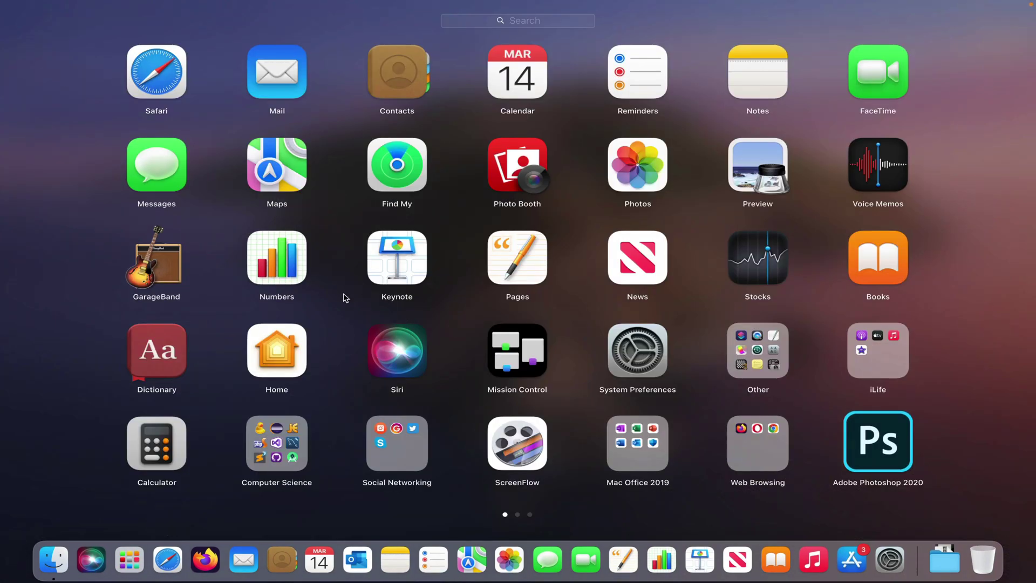
{"action": "type", "text": "photo"}
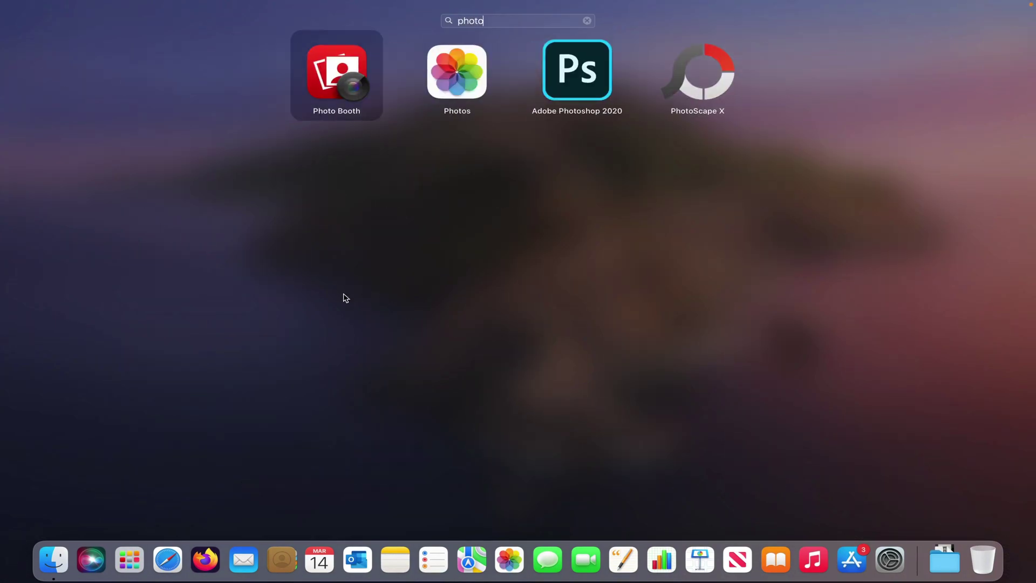
{"action": "type", "text": "s"}
{"action": "key", "text": "Return"}
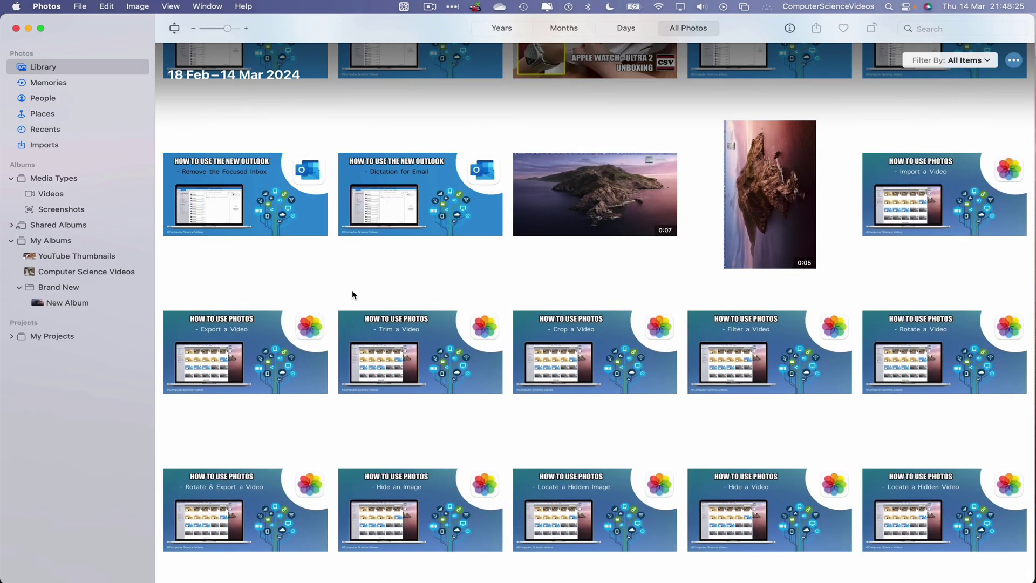
{"action": "left_click", "coordinate": [50, 67]}
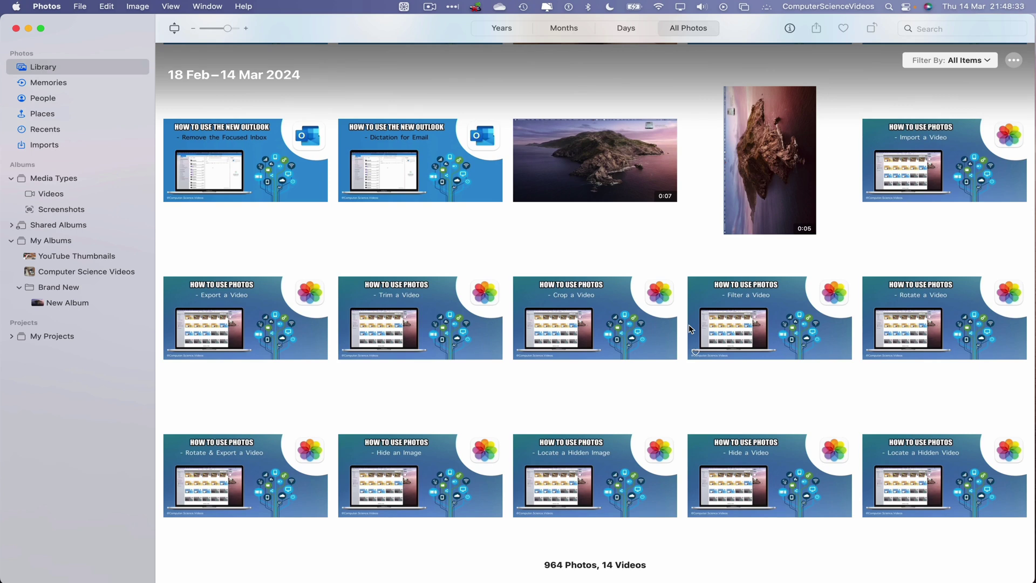
- Hide the "How to Use the New Outlook - Dictation for Email" image from the photo library
{"action": "left_click", "coordinate": [422, 144]}
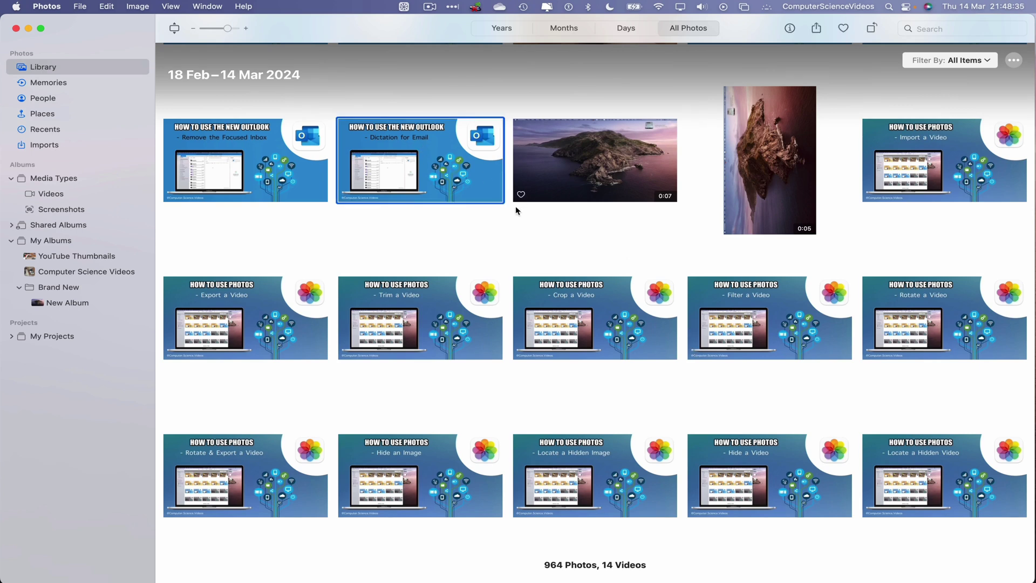
{"action": "right_click", "coordinate": [453, 172]}
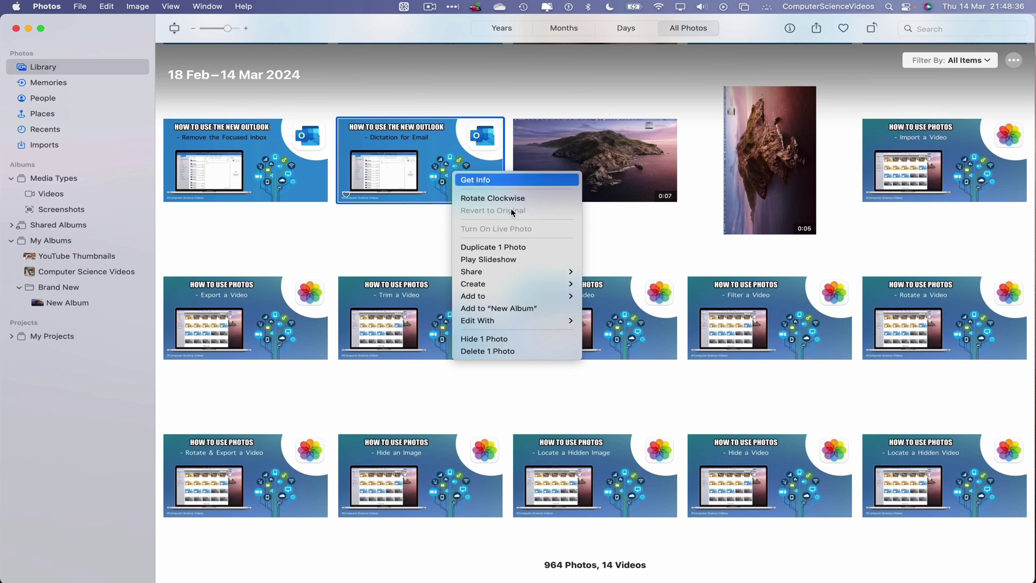
{"action": "left_click", "coordinate": [490, 340]}
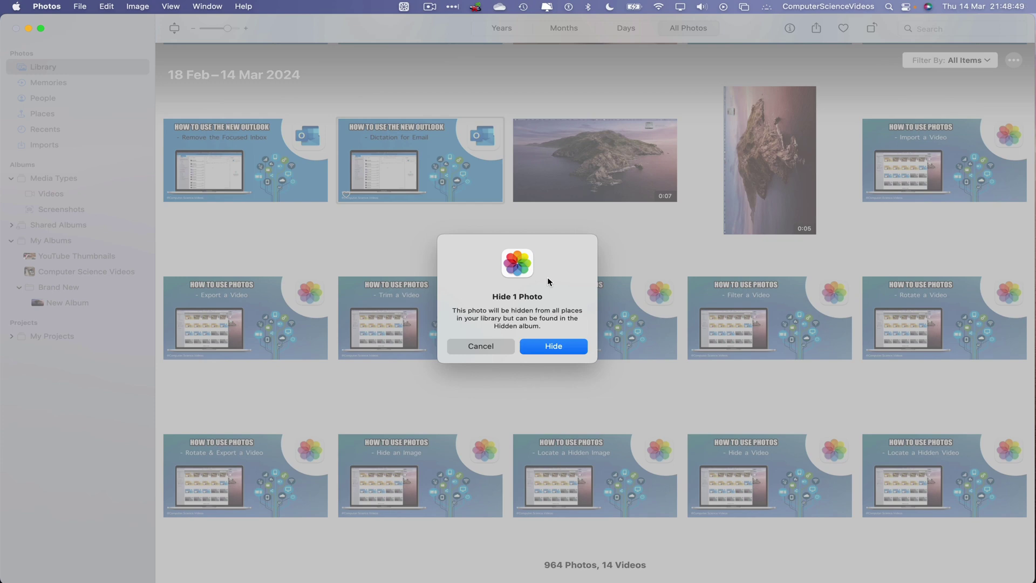
{"action": "left_click", "coordinate": [563, 351]}
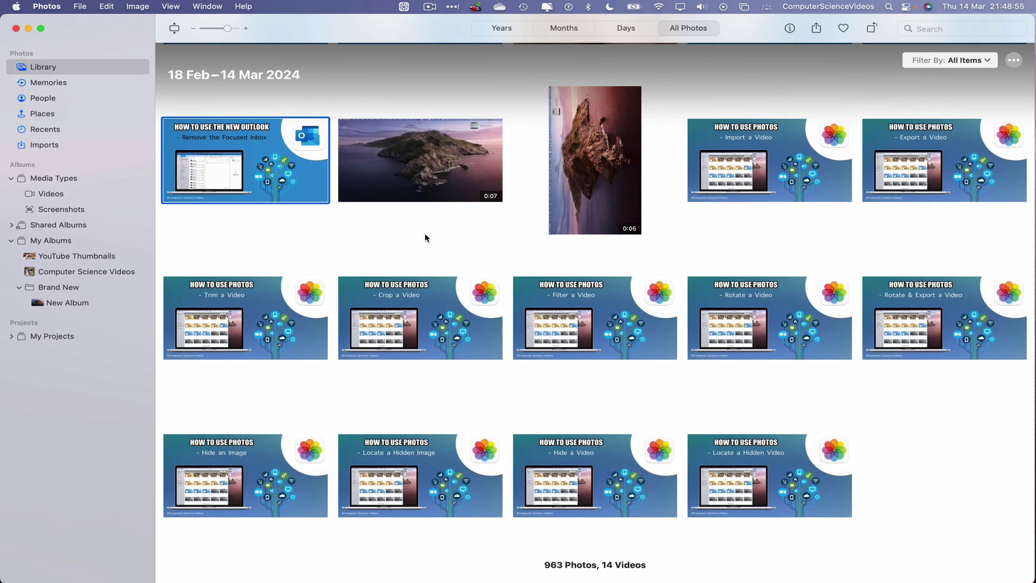
- Hide the 0:07 landscape island video from the library
{"action": "left_click", "coordinate": [410, 163]}
{"action": "right_click", "coordinate": [409, 164]}
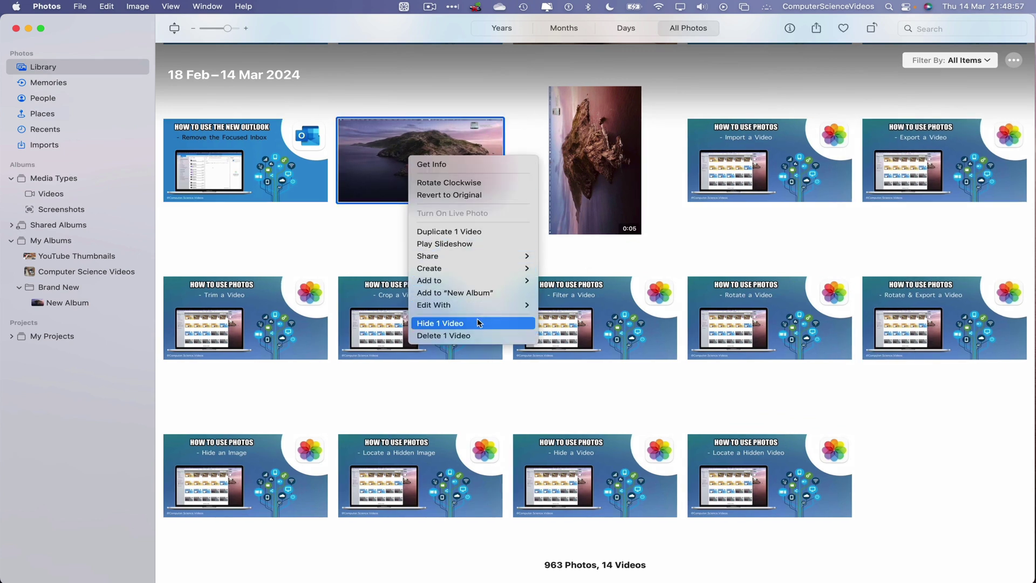
{"action": "left_click", "coordinate": [489, 322]}
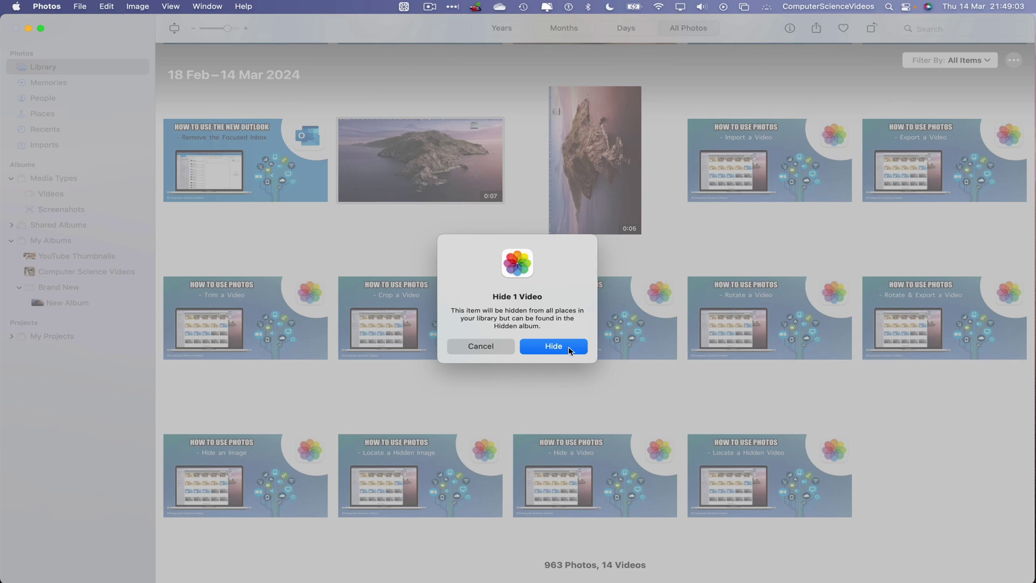
{"action": "left_click", "coordinate": [554, 346]}
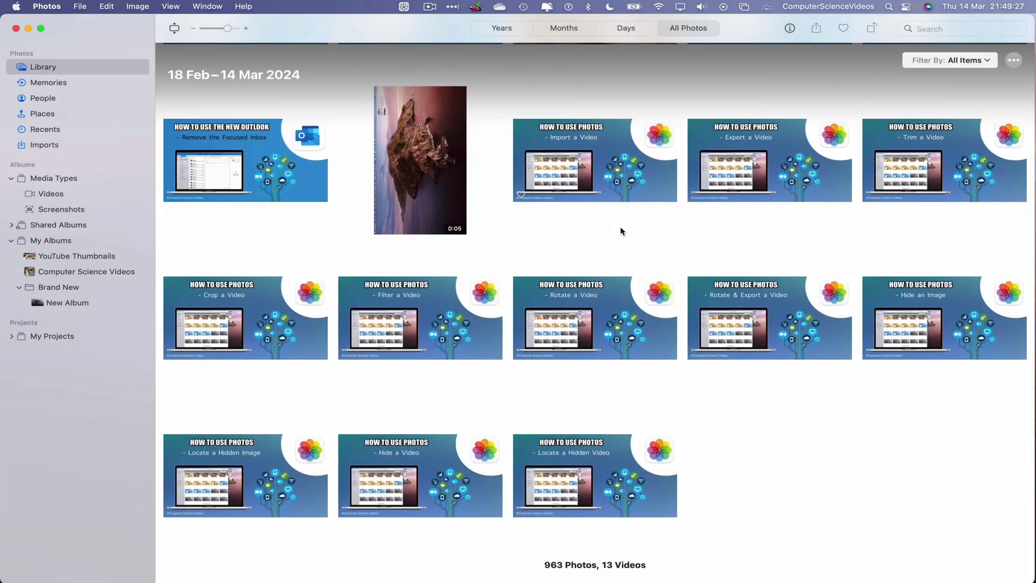
- Hide the 0:05 rotated island video and the "How to Use Photos - Import a Video" image together
{"action": "left_click_drag", "start_coordinate": [626, 235], "coordinate": [437, 156]}
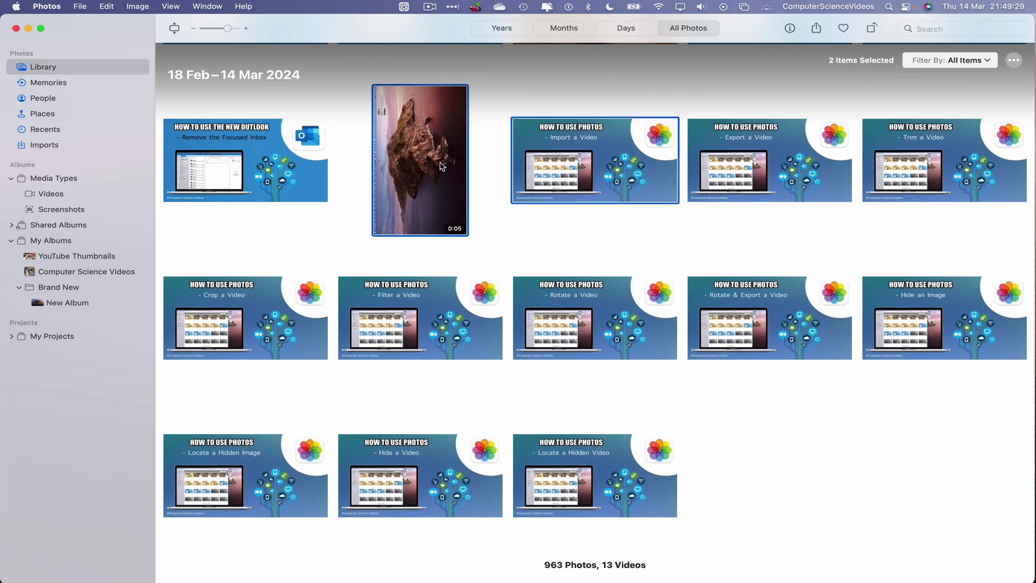
{"action": "right_click", "coordinate": [437, 156]}
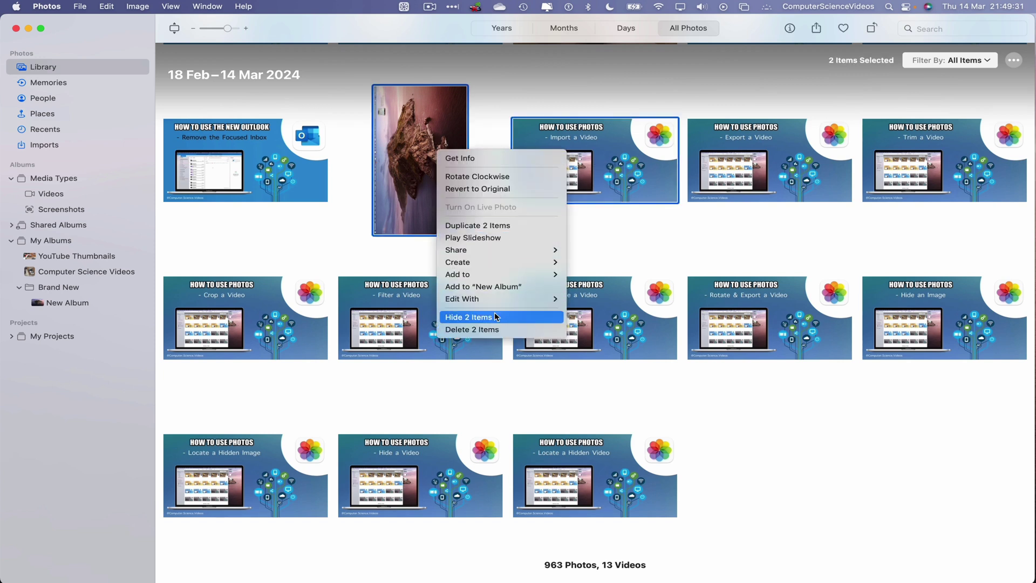
{"action": "left_click", "coordinate": [526, 316]}
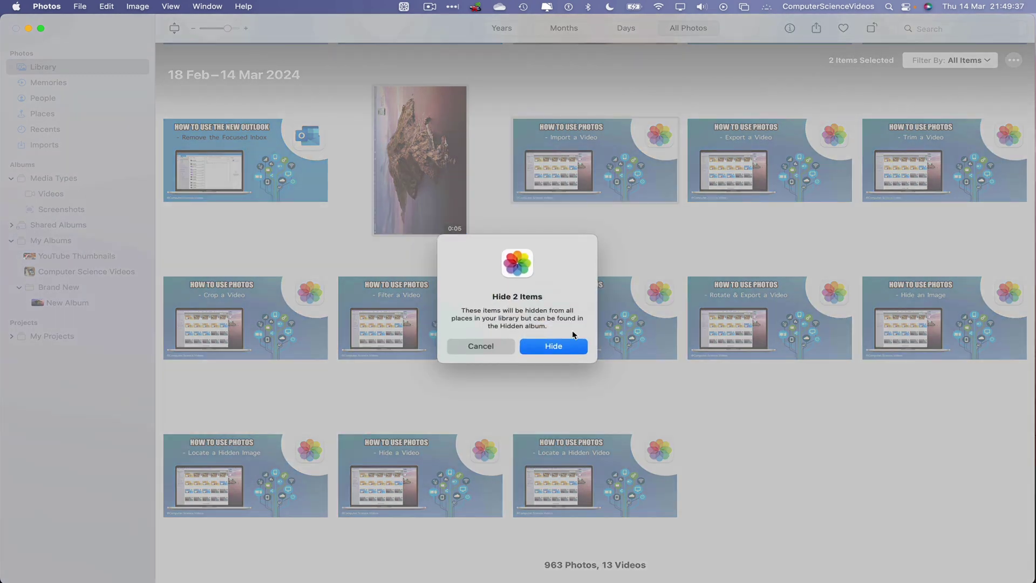
{"action": "left_click", "coordinate": [569, 348]}
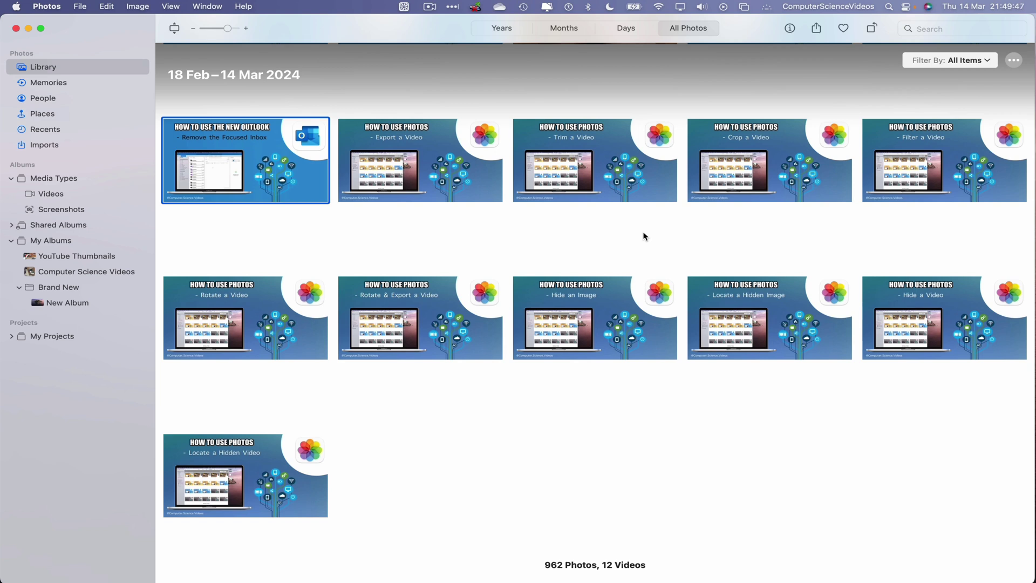
- Turn on the Hidden photo album and open it to view the hidden photos and videos
{"action": "left_click", "coordinate": [170, 6]}
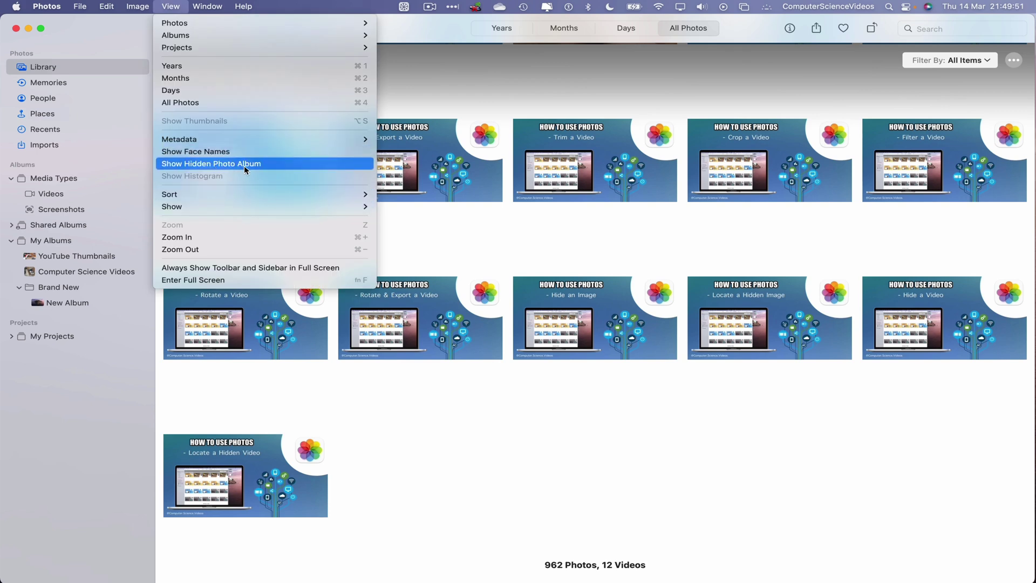
{"action": "left_click", "coordinate": [265, 164]}
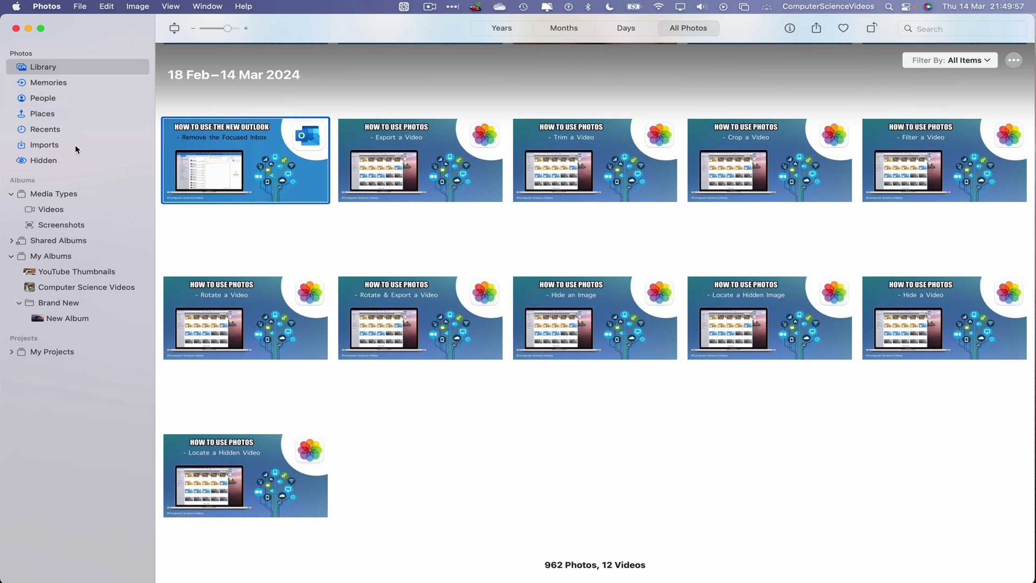
{"action": "left_click", "coordinate": [57, 160]}
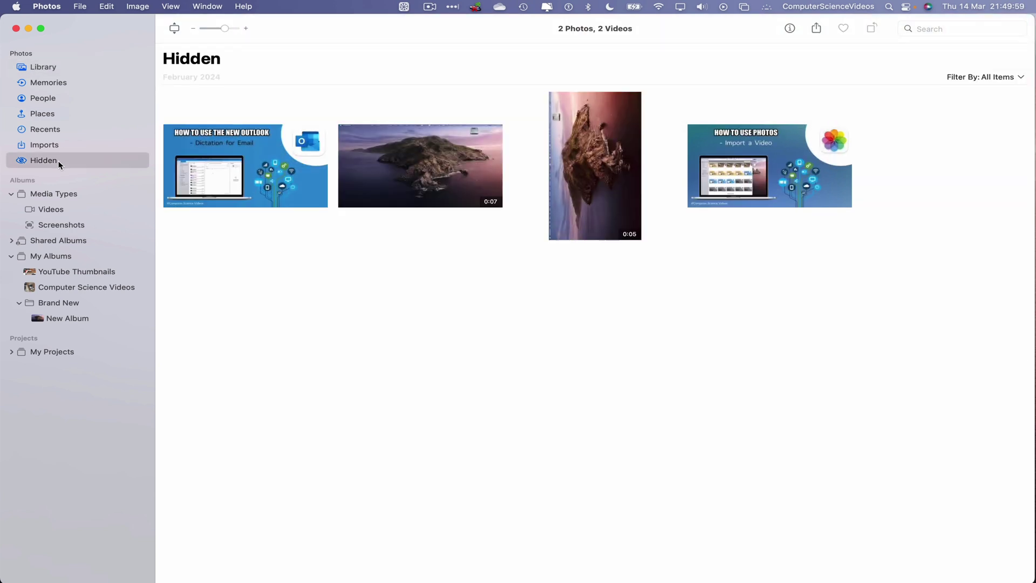
{"action": "left_click_drag", "start_coordinate": [907, 319], "coordinate": [255, 159]}
{"action": "left_click", "coordinate": [479, 293]}
- Turn off the Hidden photo album and return to the full Library
{"action": "left_click", "coordinate": [170, 6]}
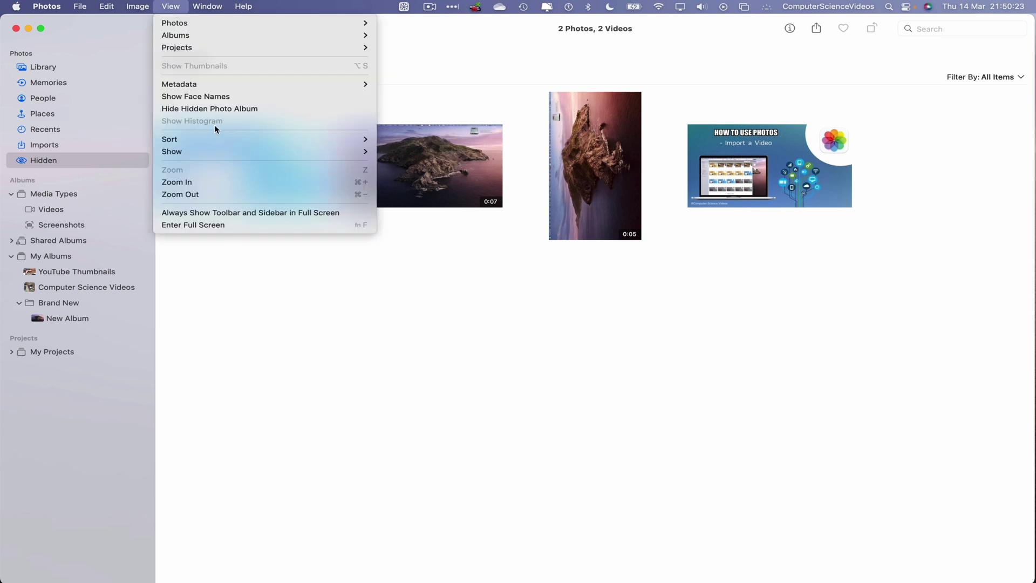
{"action": "left_click", "coordinate": [257, 110]}
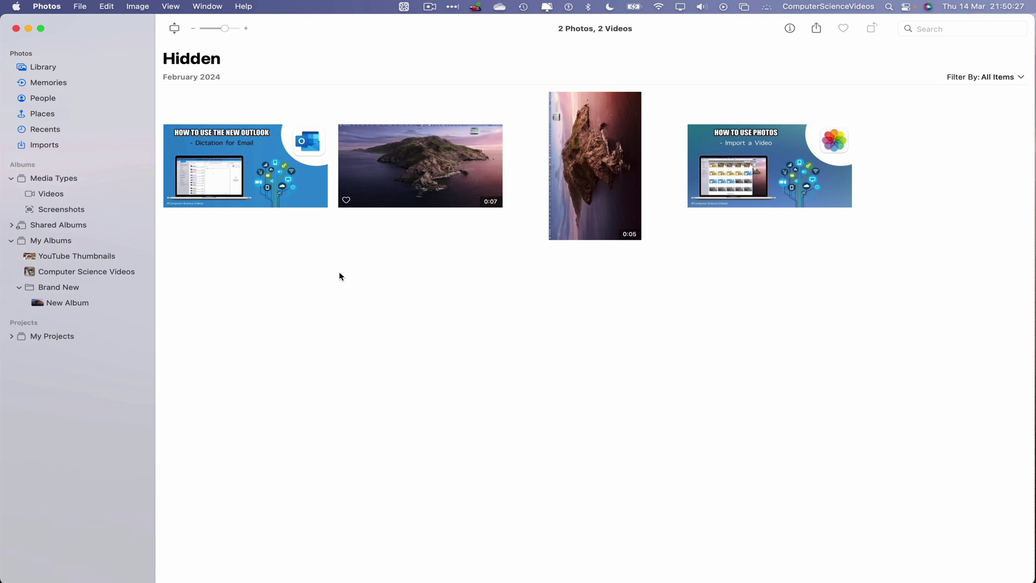
{"action": "left_click", "coordinate": [56, 69]}
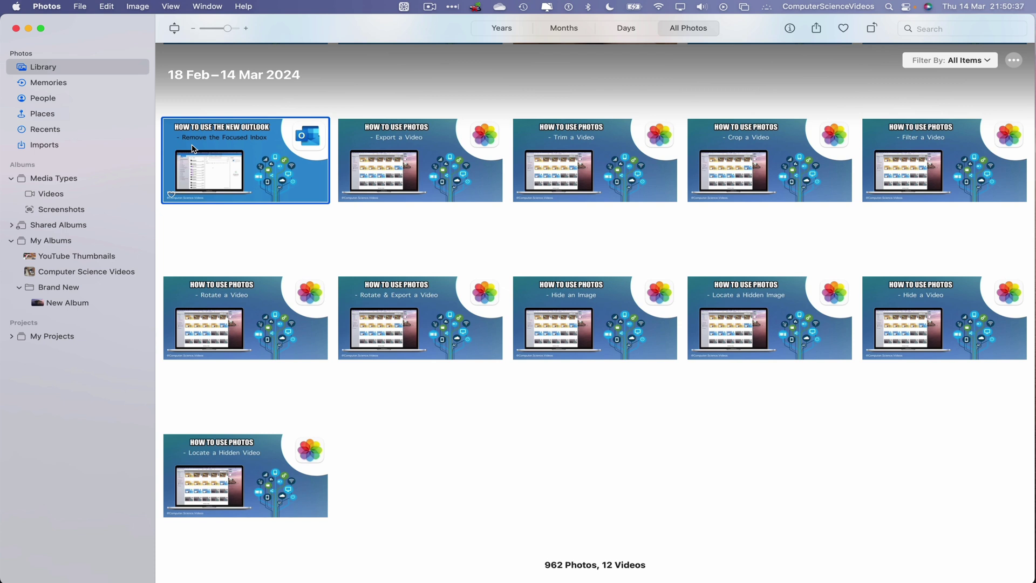
- Quit the Photos app
{"action": "left_click", "coordinate": [54, 7]}
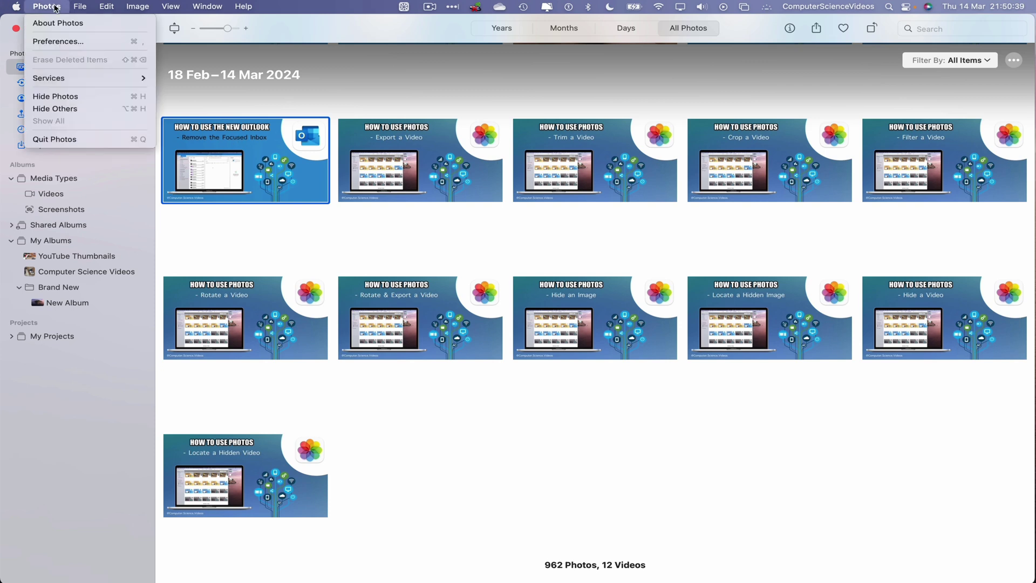
{"action": "left_click", "coordinate": [86, 137]}
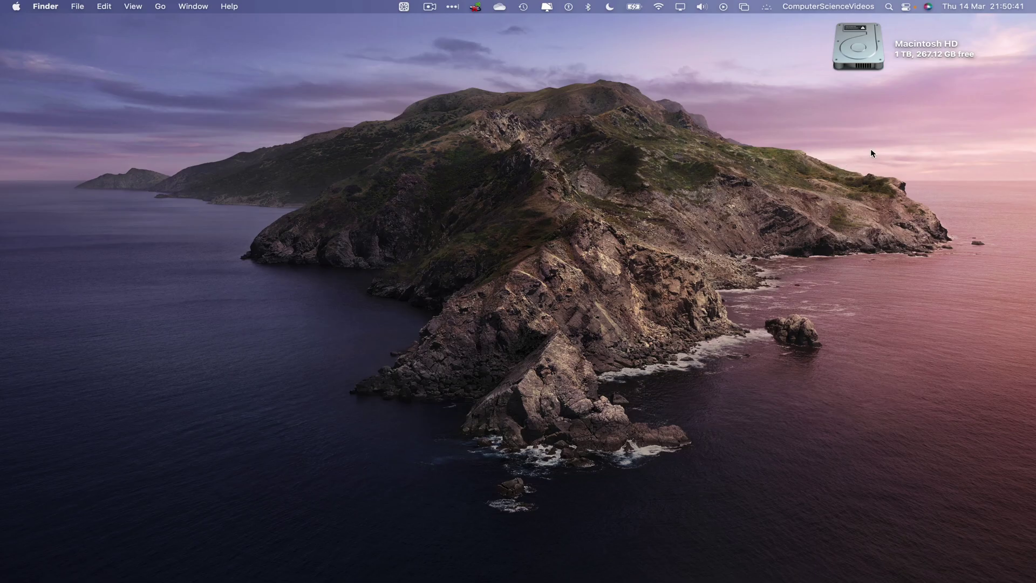